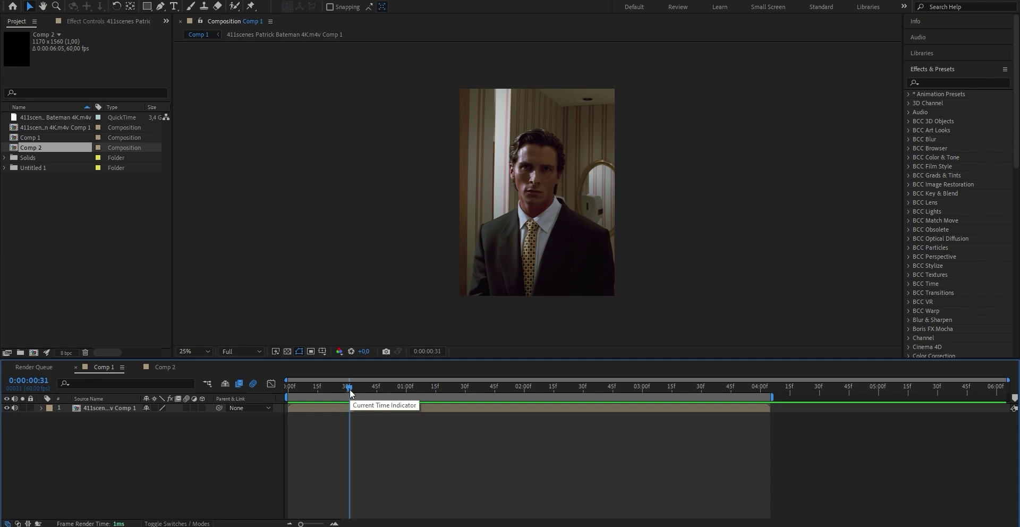
Create a new adjustment layer above the Bateman clip via Layer > New.
left_click(345, 406)
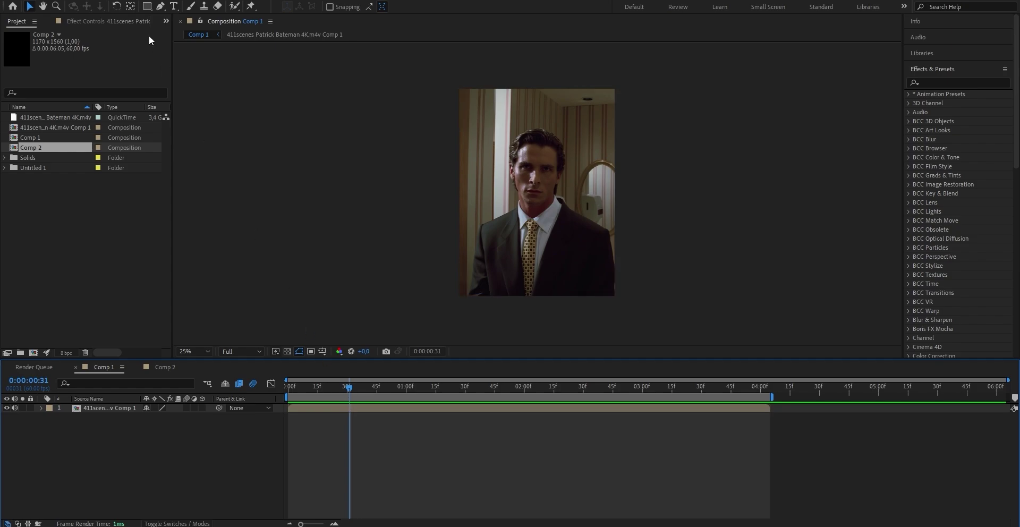
left_click(101, 1)
mouse_move(104, 5)
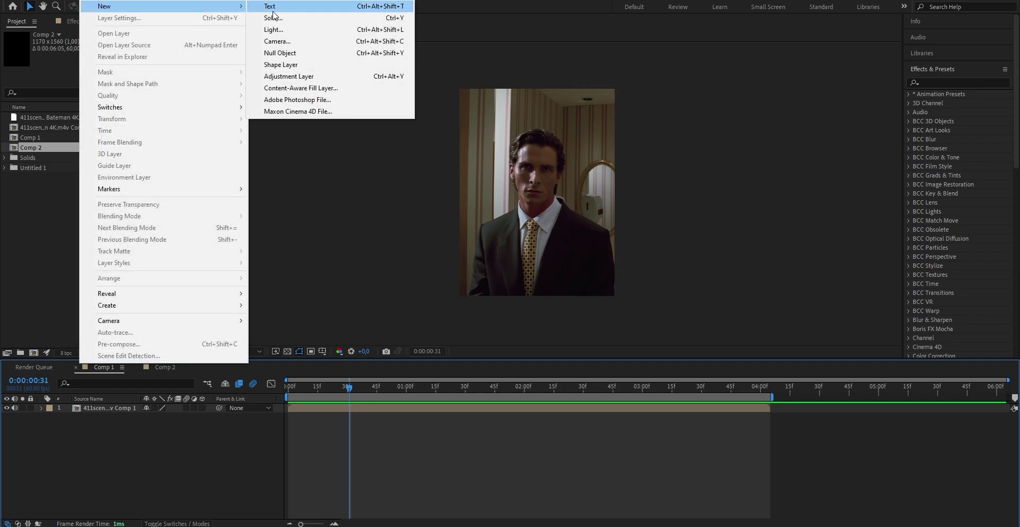
left_click(282, 77)
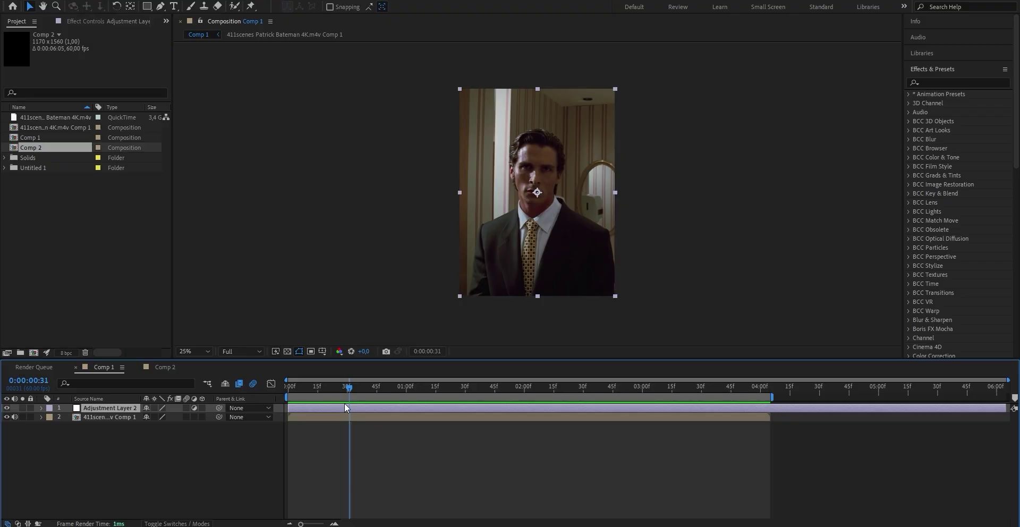
Rename the adjustment layer to 'VHS LOOK'.
right_click(345, 409)
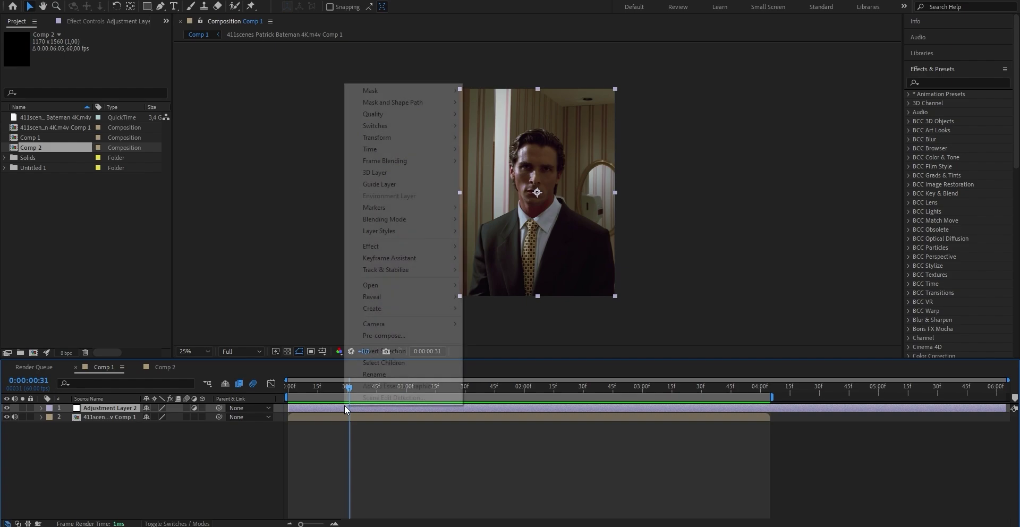
left_click(367, 375)
type("VHS LOOK")
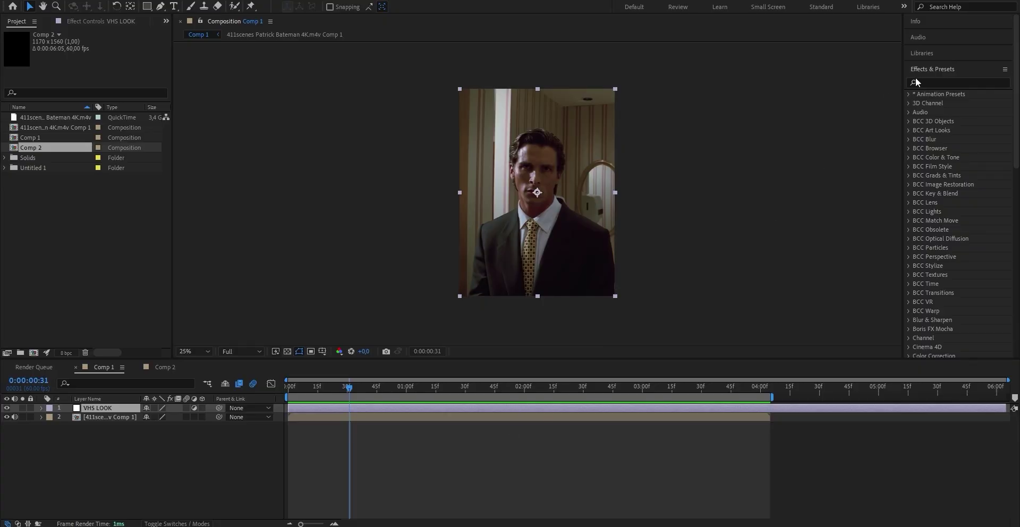
Apply Posterize Time to the VHS LOOK layer and set its Frame Rate to 14.
left_click(938, 83)
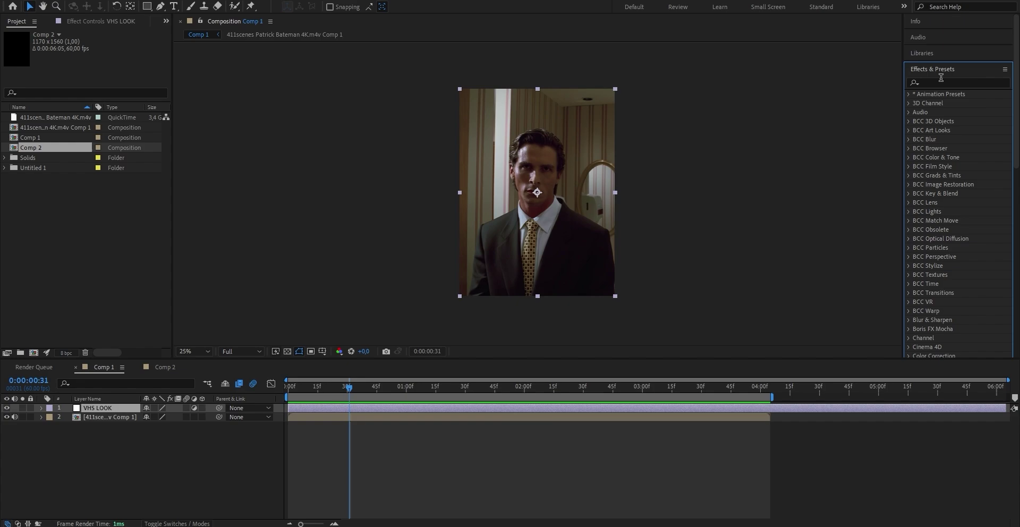
left_click(942, 85)
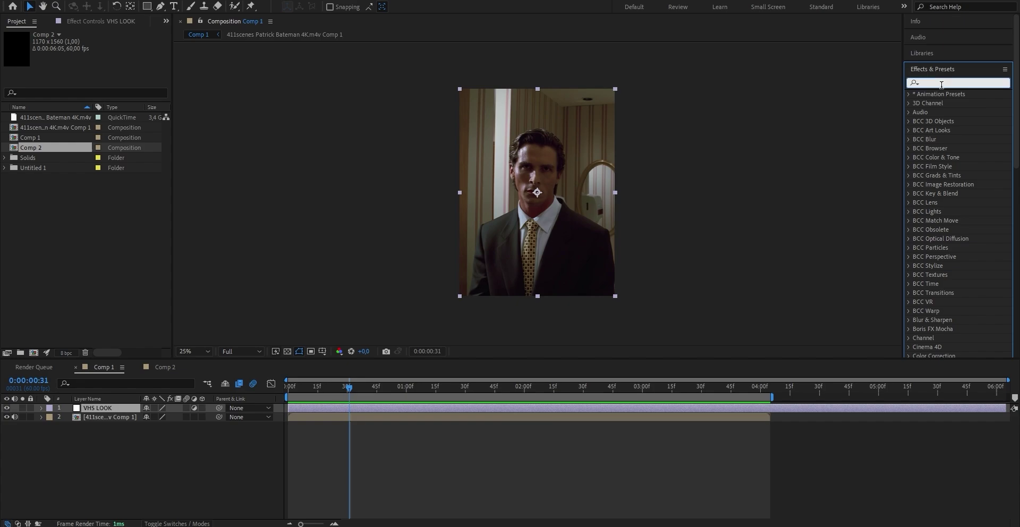
type("posterize time")
left_click_drag(952, 119, 328, 406)
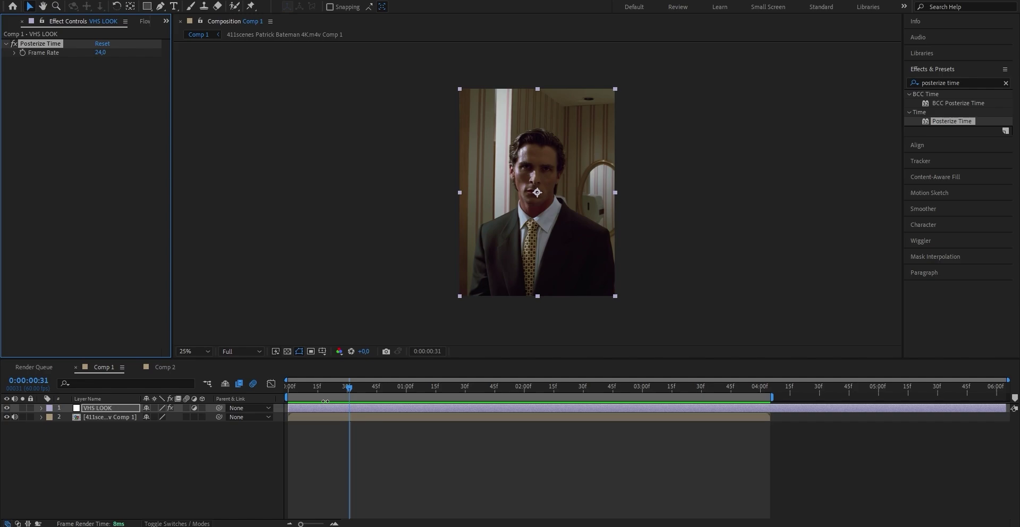
left_click(100, 52)
type("14")
key("Return")
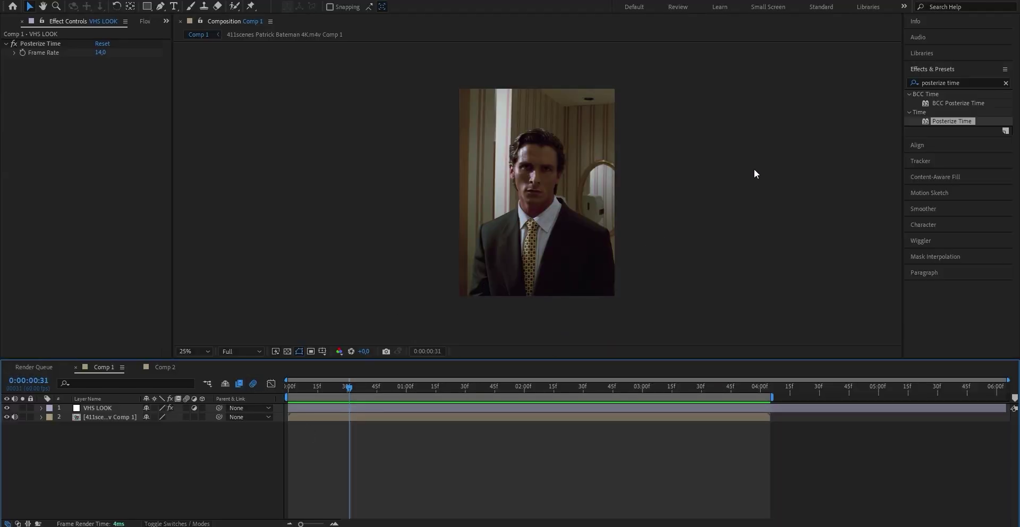
Apply Sapphire S_JpegDamage to VHS LOOK and set its Quality to 0.15.
left_click(1006, 83)
left_click(988, 83)
type("s_jpegdamage")
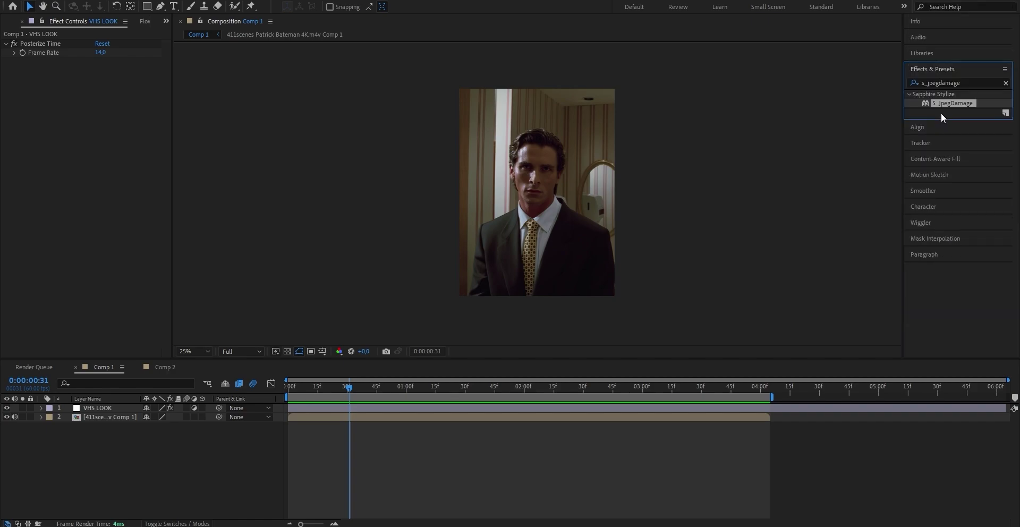
left_click_drag(953, 103, 337, 406)
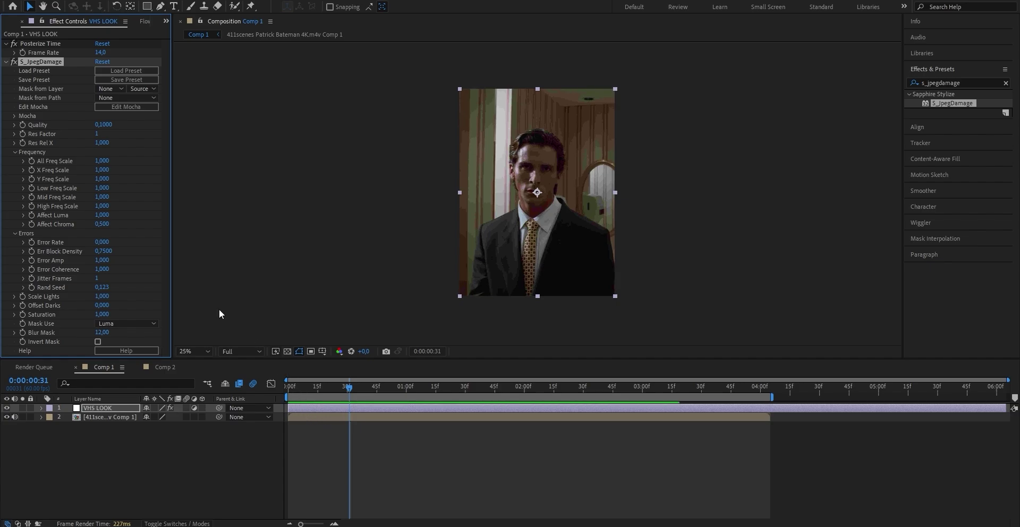
left_click(104, 125)
type("0")
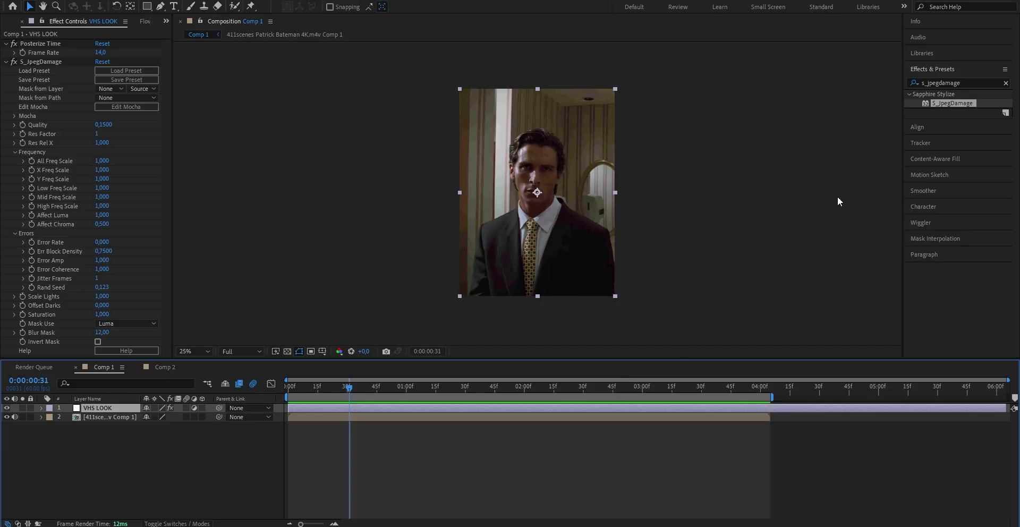
Apply Optics Compensation to VHS LOOK with Optimal Pixels on and Field Of View 35.
left_click(771, 289)
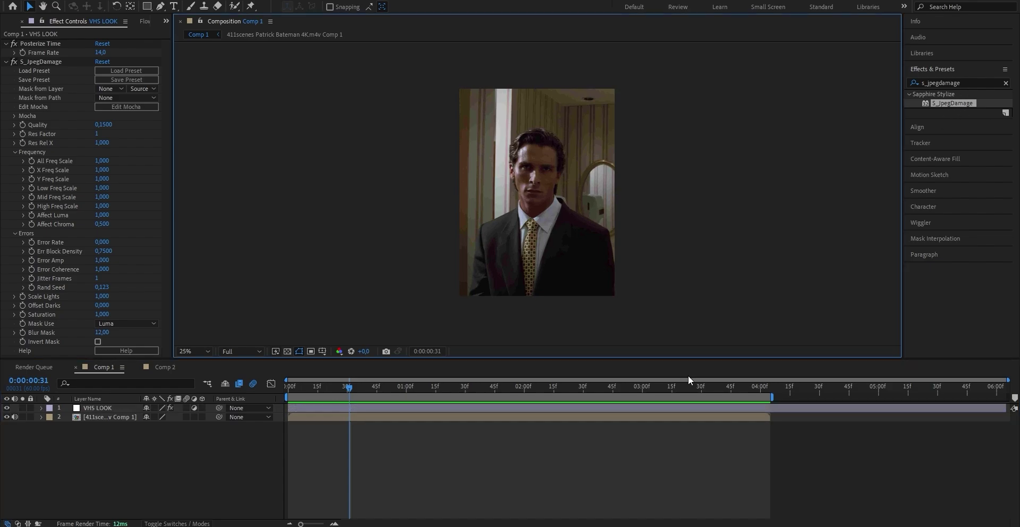
left_click(970, 84)
type("optics compensation")
left_click_drag(959, 104, 339, 406)
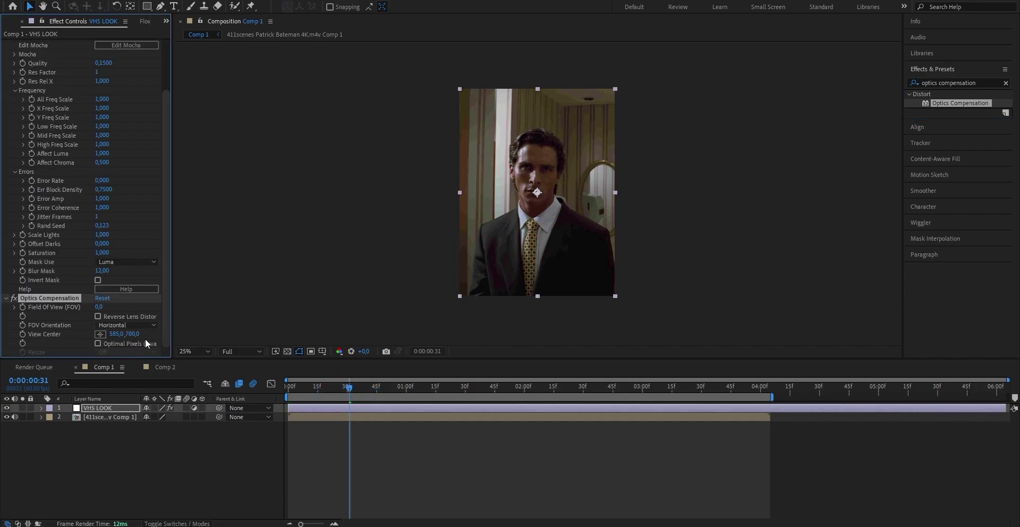
left_click(97, 344)
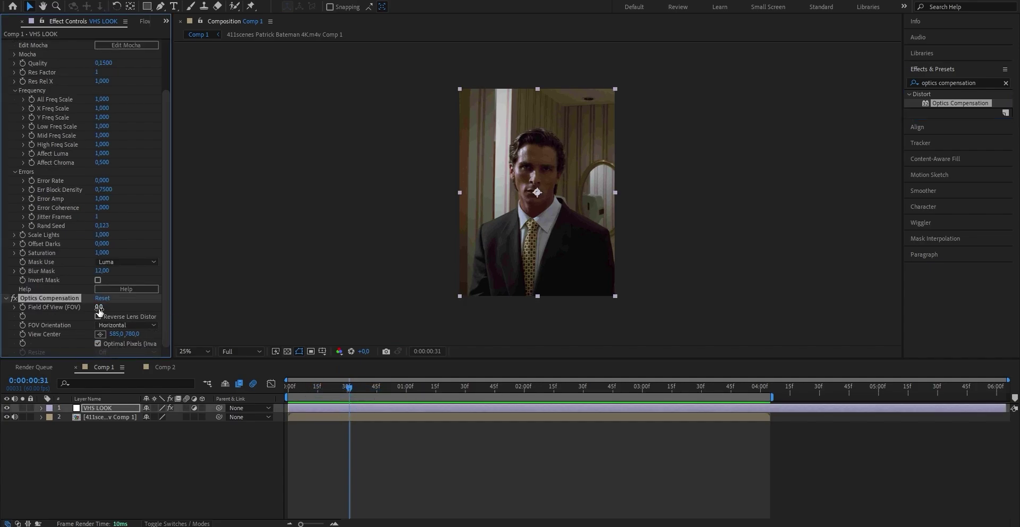
left_click(98, 309)
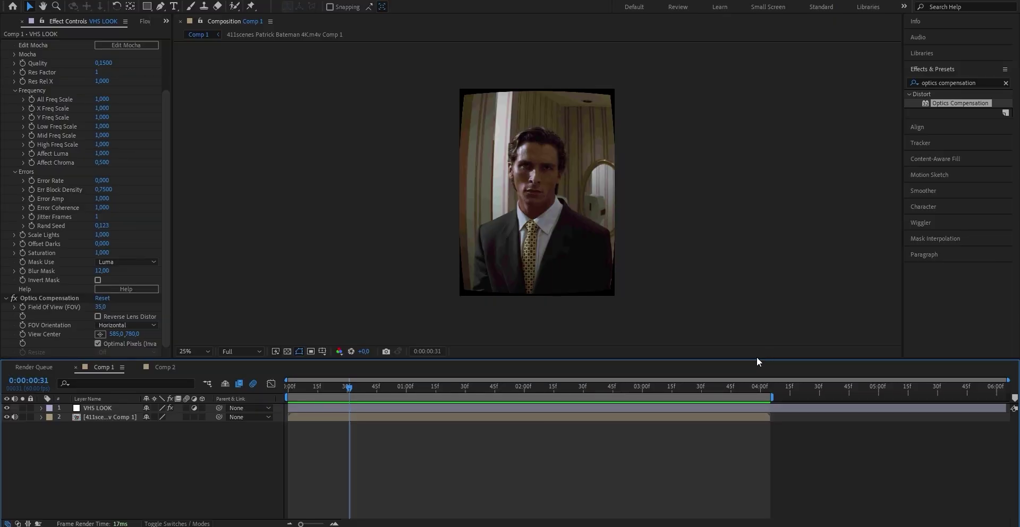
Apply S_ScanLines to VHS LOOK and set Lines Sharpness to 2.
left_click(984, 82)
type("s_scanlines")
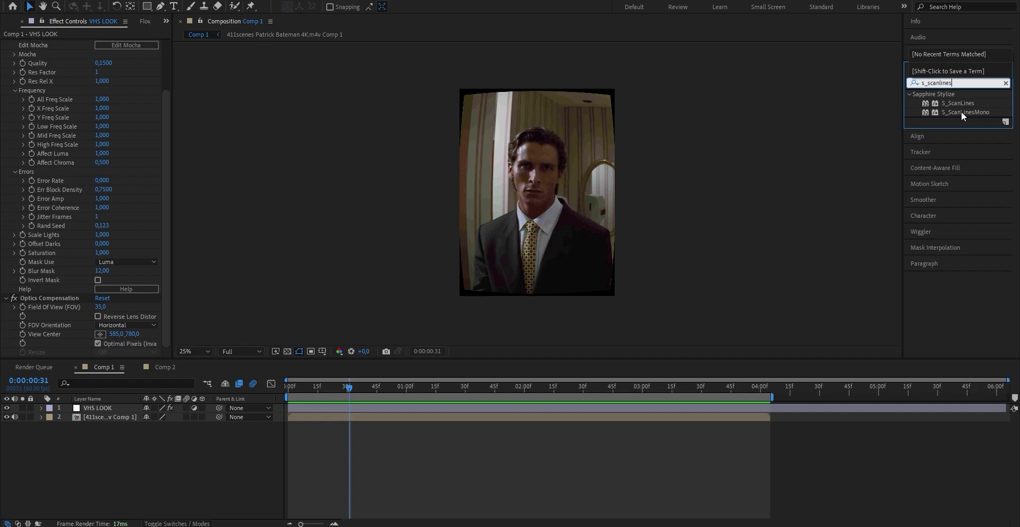
left_click_drag(962, 104, 369, 407)
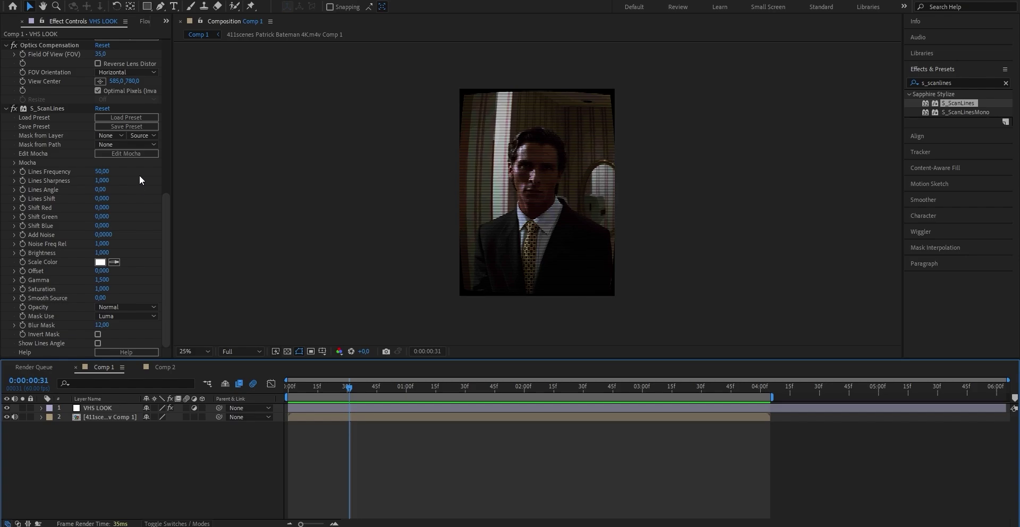
left_click(106, 179)
type("2")
left_click(369, 407)
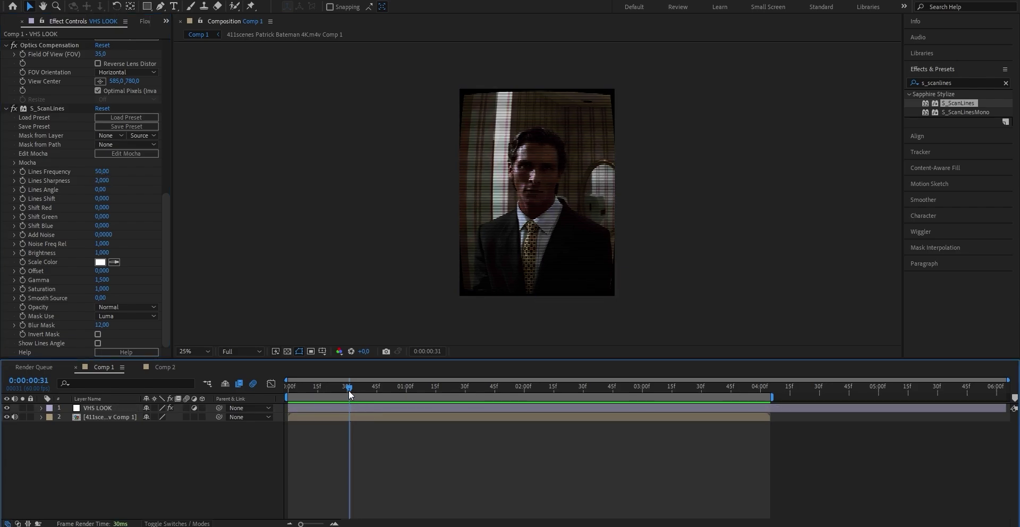
Keyframe Lines Shift from clip start to end (1.857), preview, and lower Lines Frequency to 45.
left_click_drag(349, 390, 282, 391)
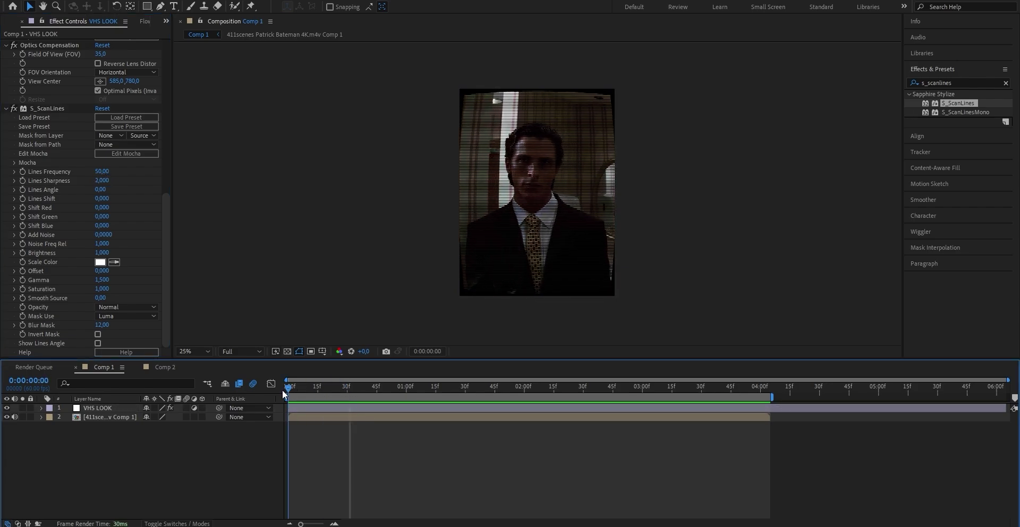
left_click(22, 199)
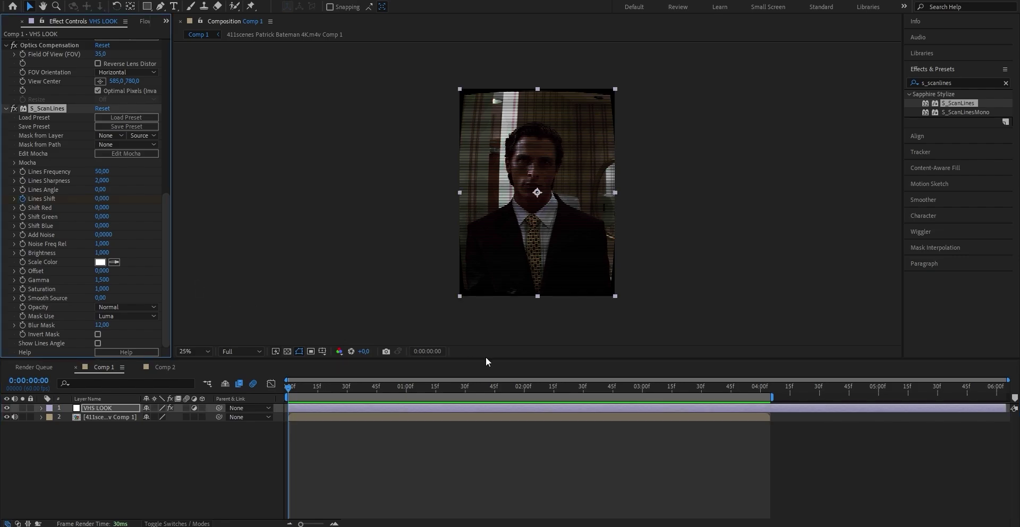
left_click_drag(553, 386, 771, 387)
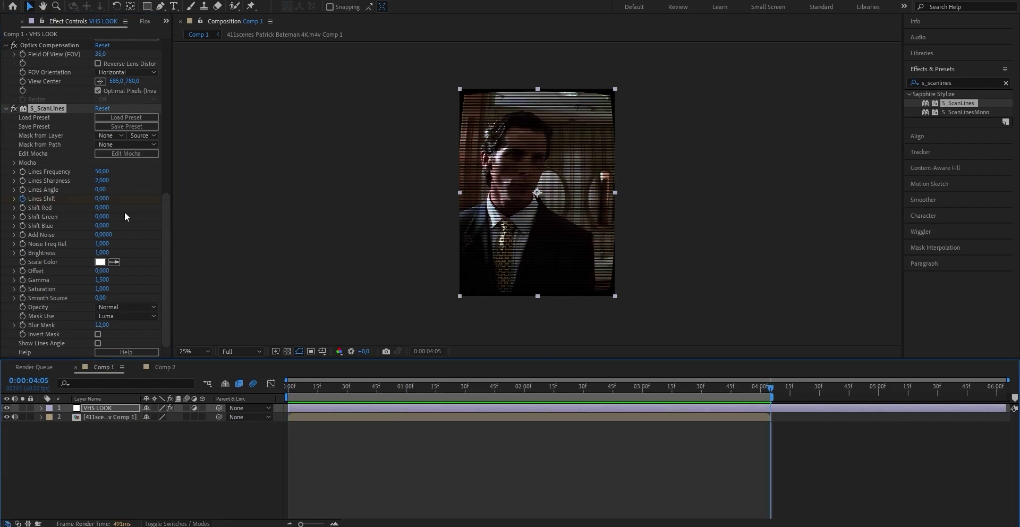
left_click(103, 199)
left_click(395, 437)
key("Home")
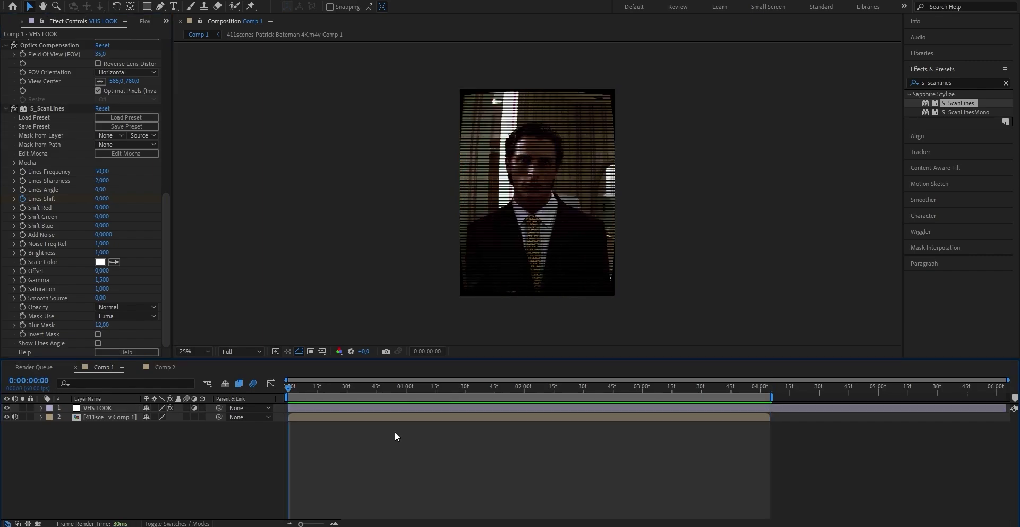
key("space")
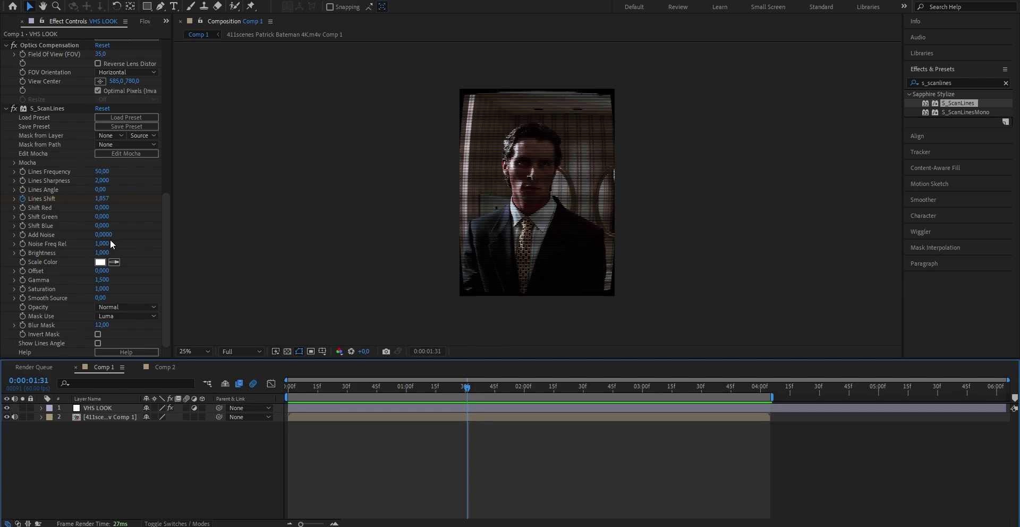
left_click_drag(98, 174, 96, 174)
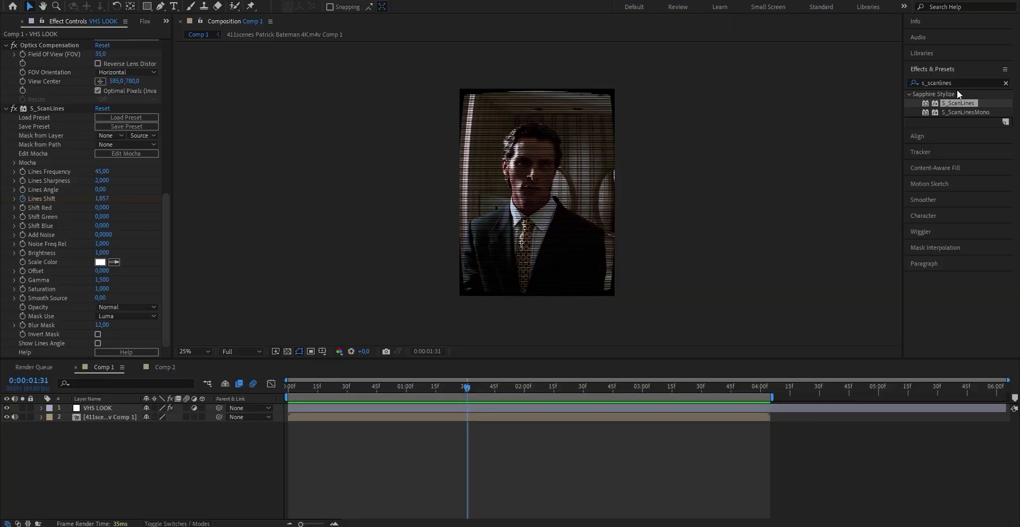
Apply S_Flicker to VHS LOOK with Amplitude 0.12 and Rand Freq 20.
left_click(957, 84)
type("s_flicker")
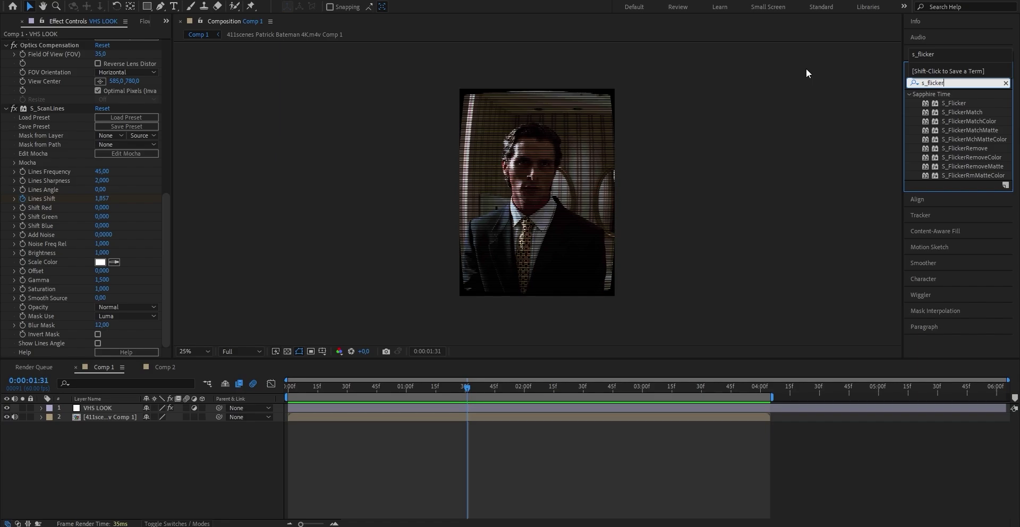
left_click_drag(952, 103, 404, 404)
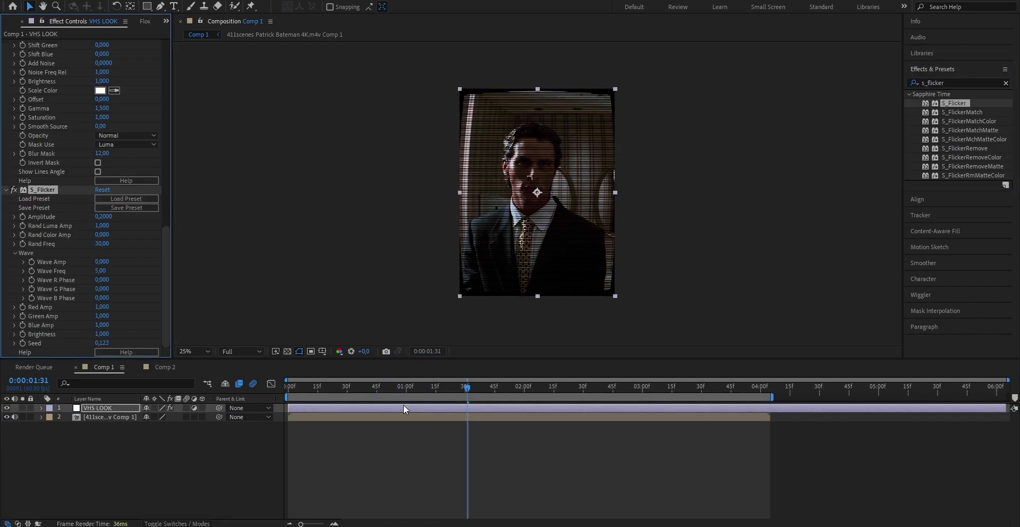
left_click(102, 217)
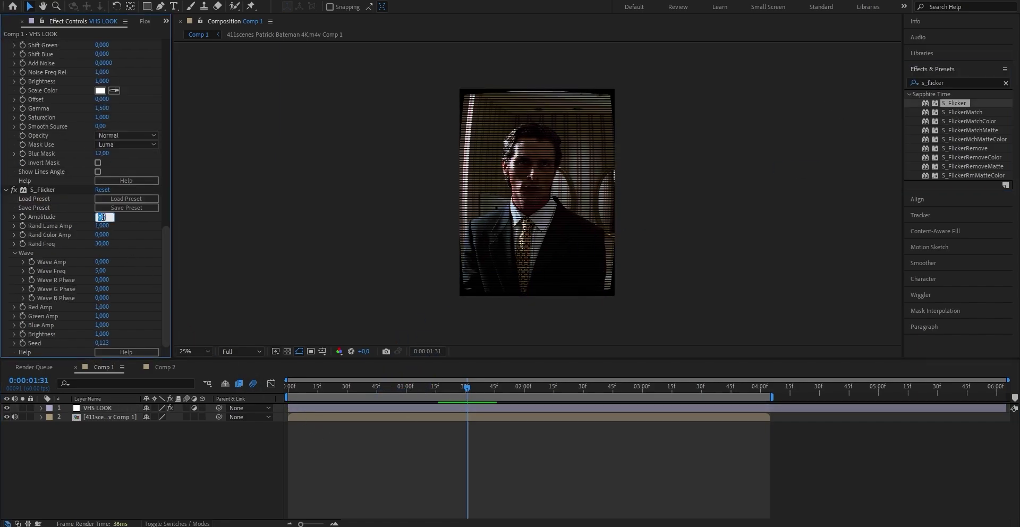
type("0,12")
left_click(150, 263)
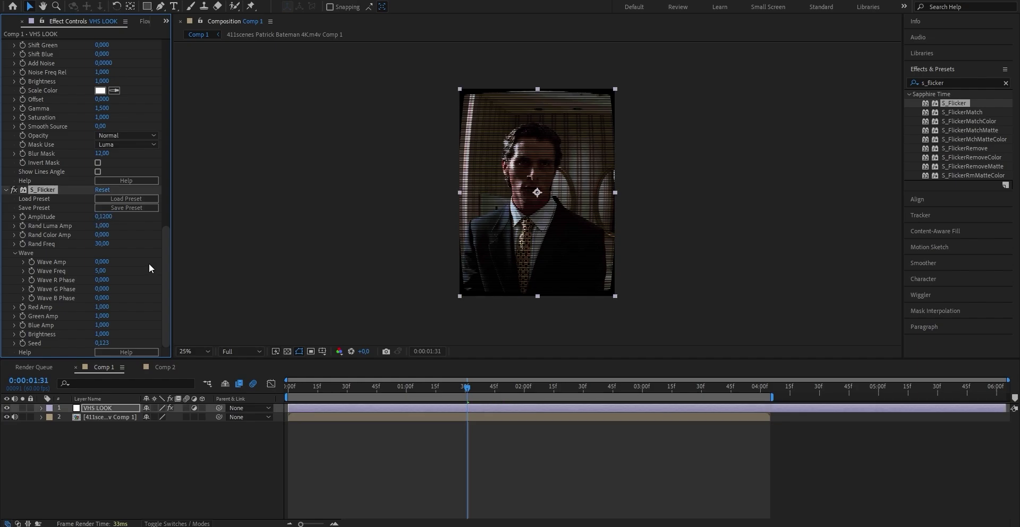
left_click(103, 244)
key("Return")
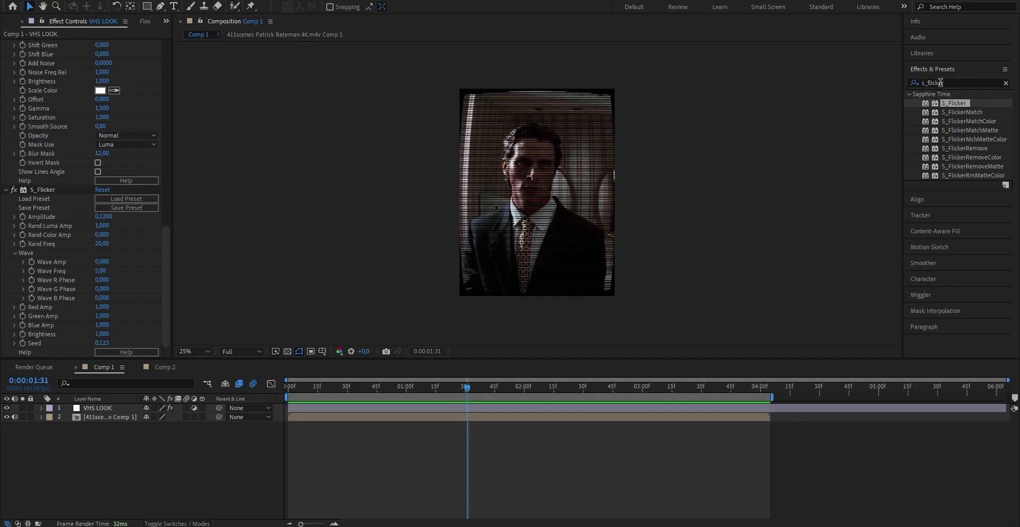
Apply the Black & White effect, then toggle its fx switch off to compare with colour.
double_click(950, 82)
type("bl")
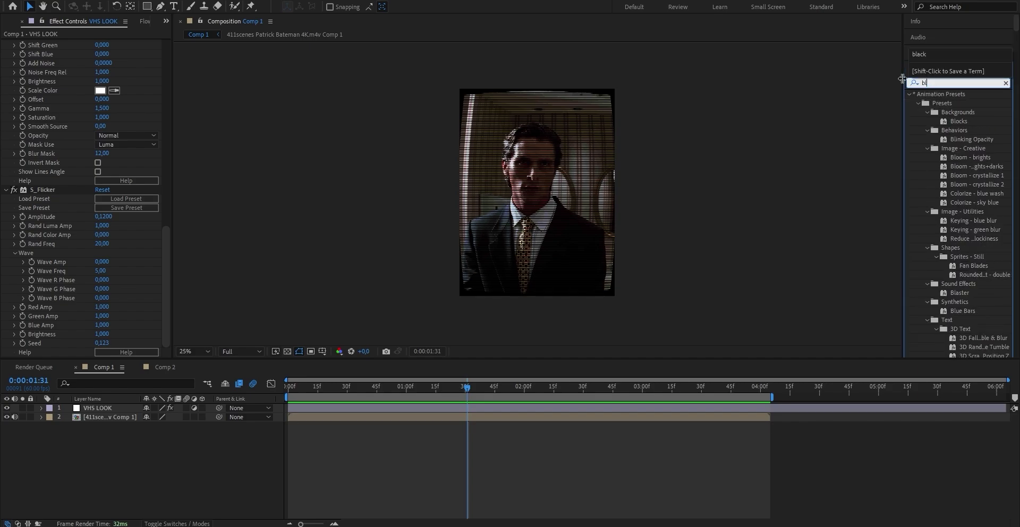
type("ack & white")
left_click_drag(952, 103, 357, 409)
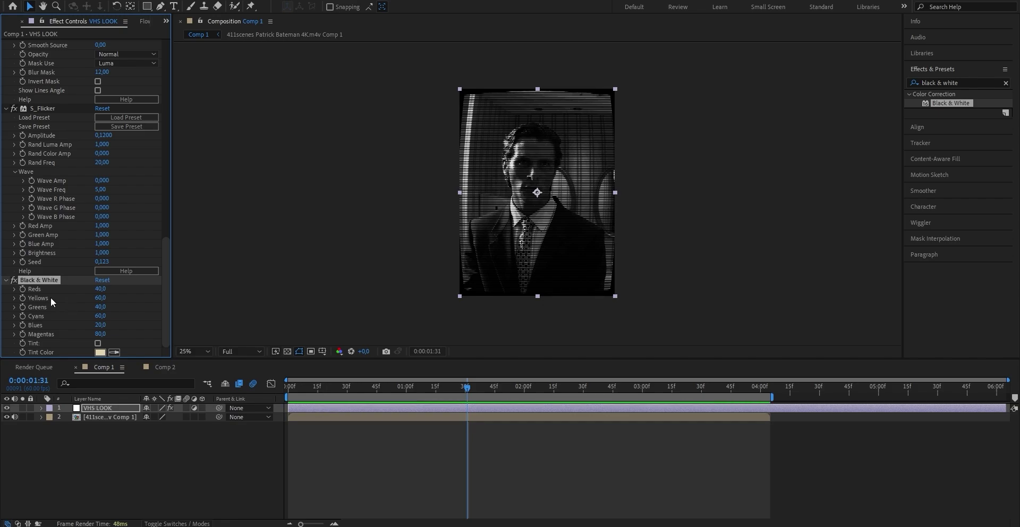
left_click(13, 280)
scroll(53, 305, "up", 8)
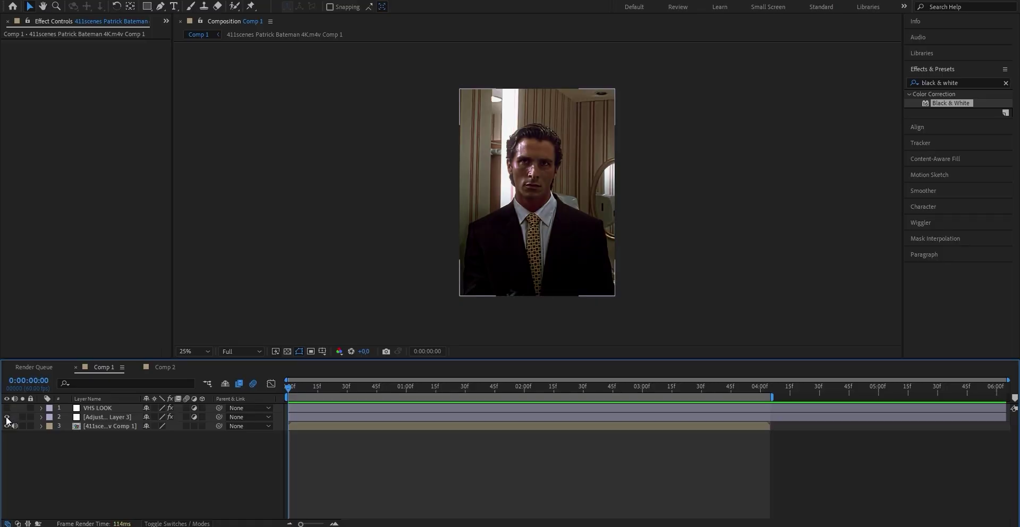
Hide Adjustment Layer 3 with its Video switch to show the original colour footage.
left_click(7, 418)
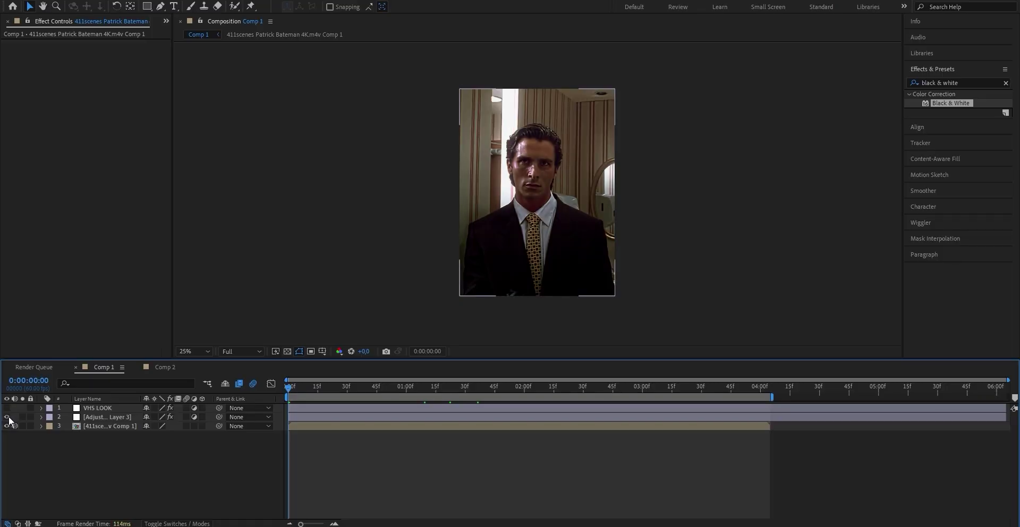